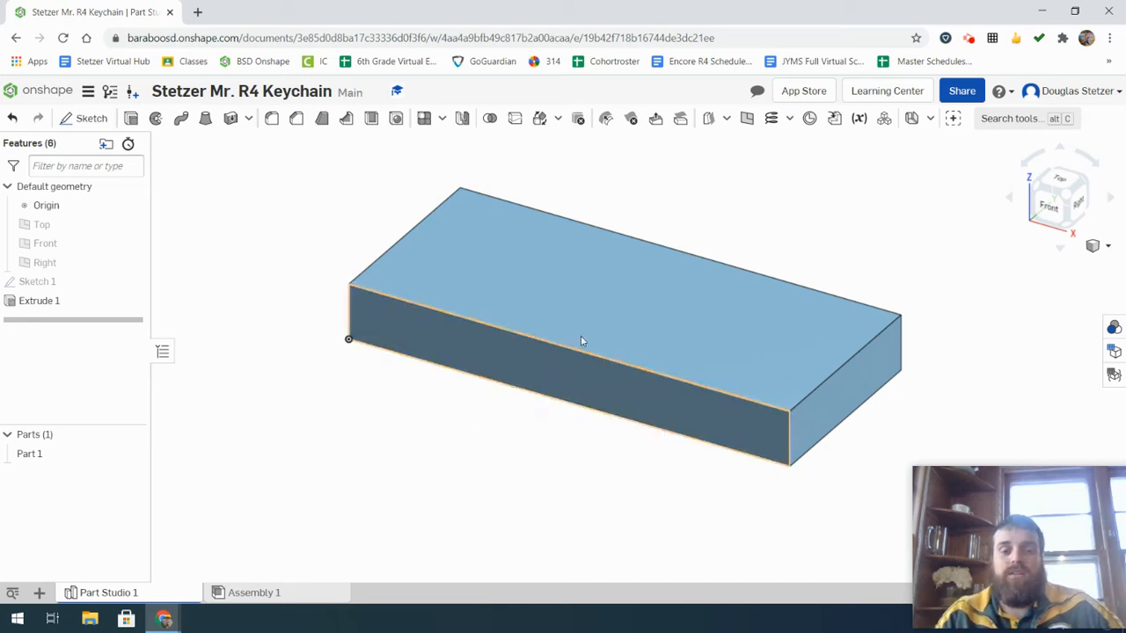
# - Start a new sketch on the block's top face, viewed straight from the top
pyautogui.click(600, 312)
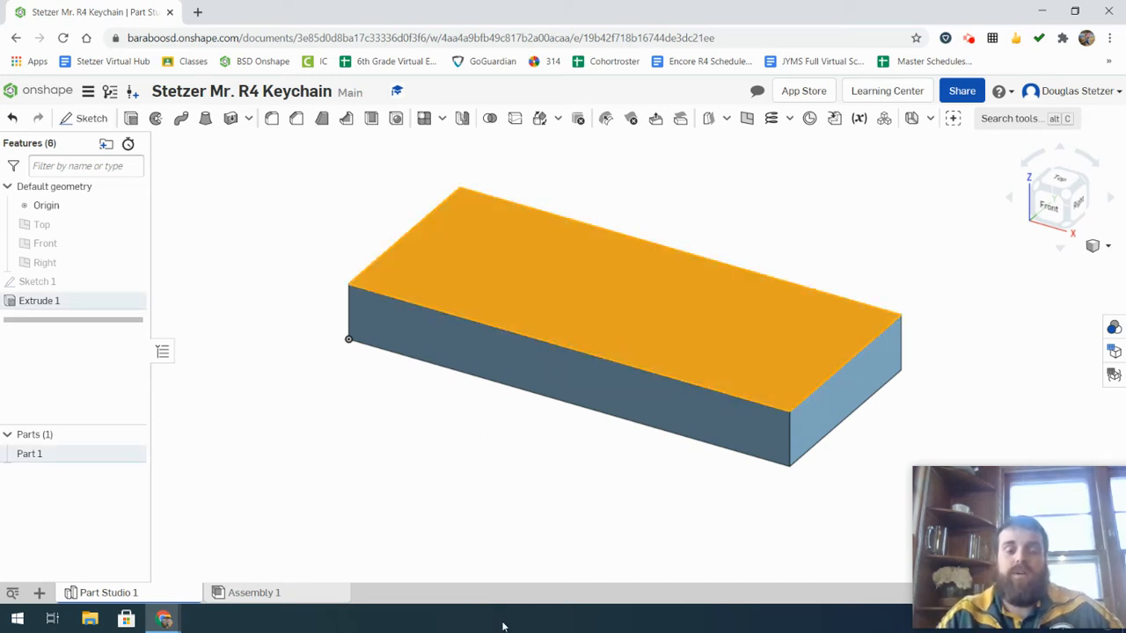
pyautogui.click(1058, 182)
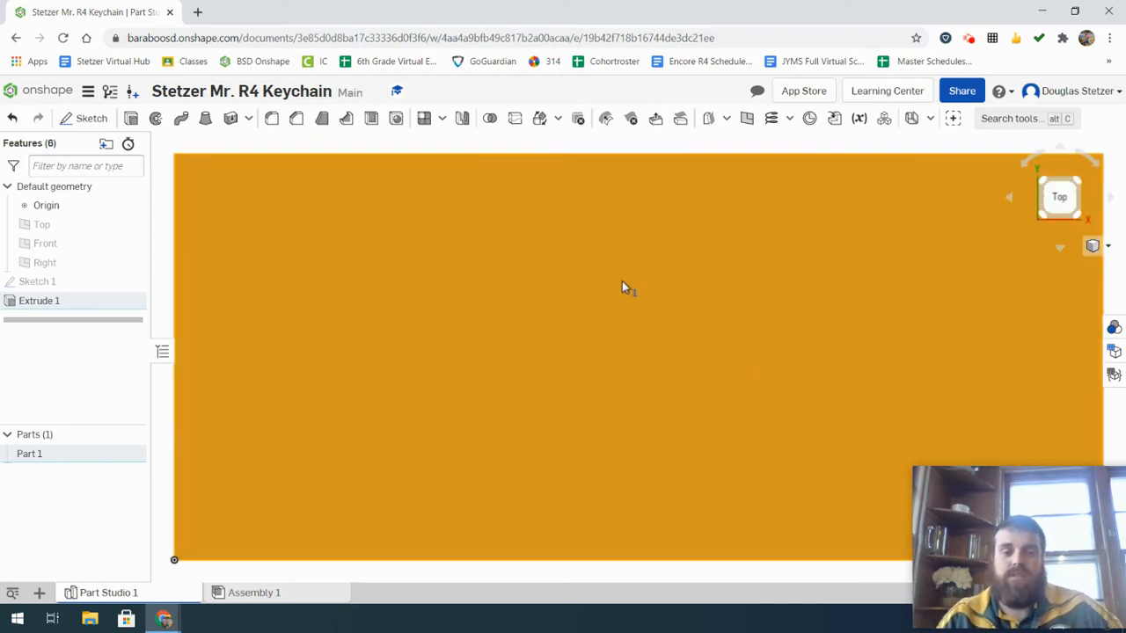
pyautogui.scroll(-3, 496, 232)
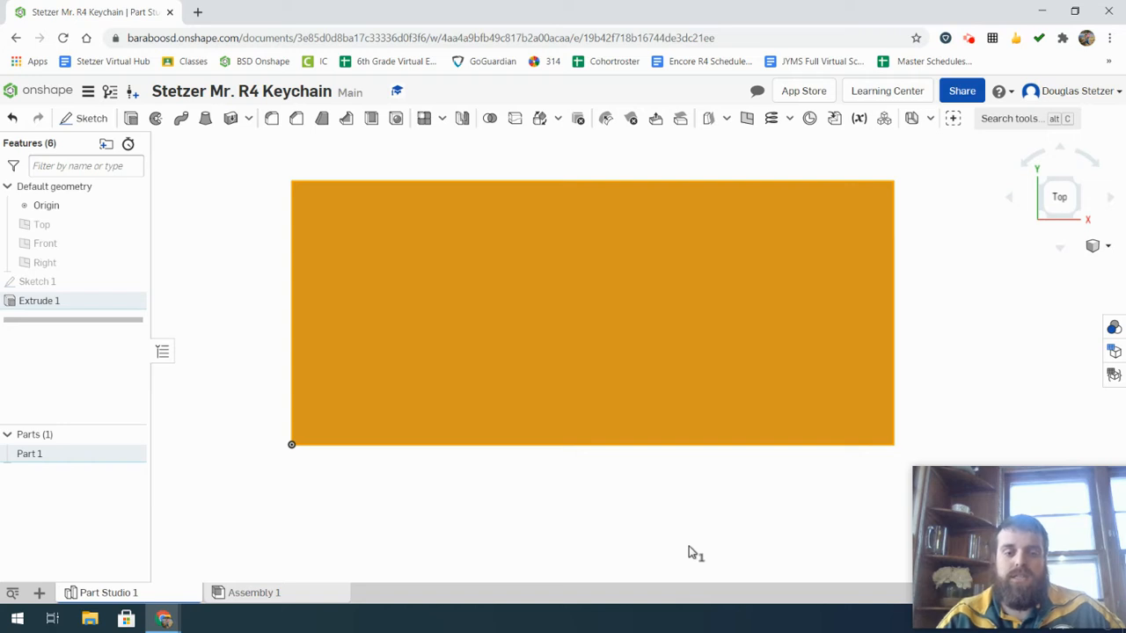
pyautogui.click(691, 553)
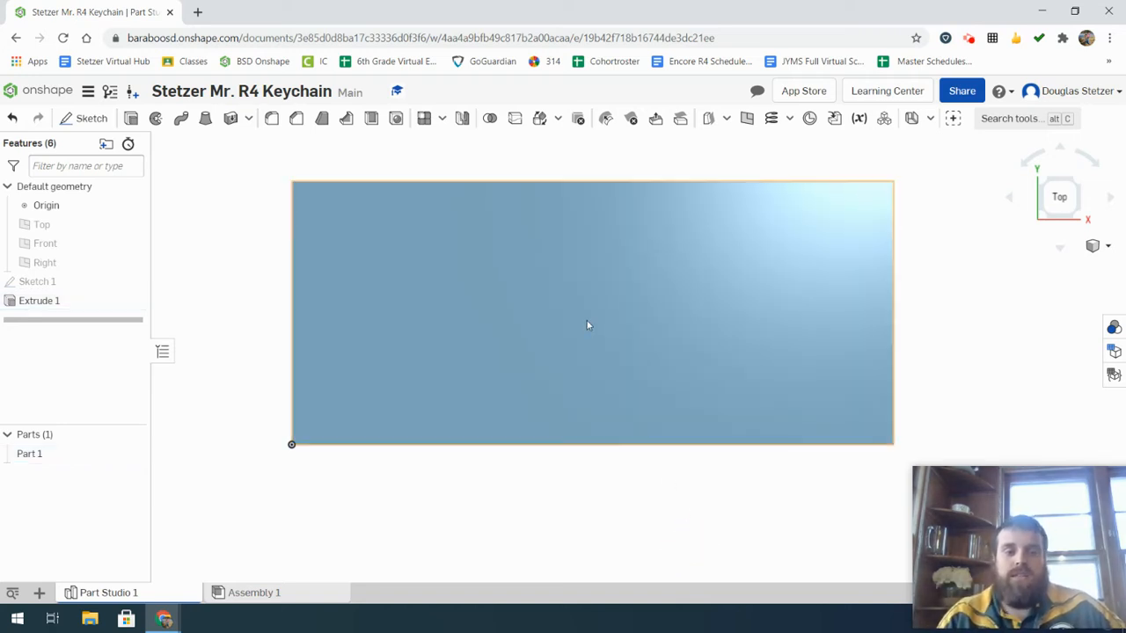
pyautogui.click(96, 120)
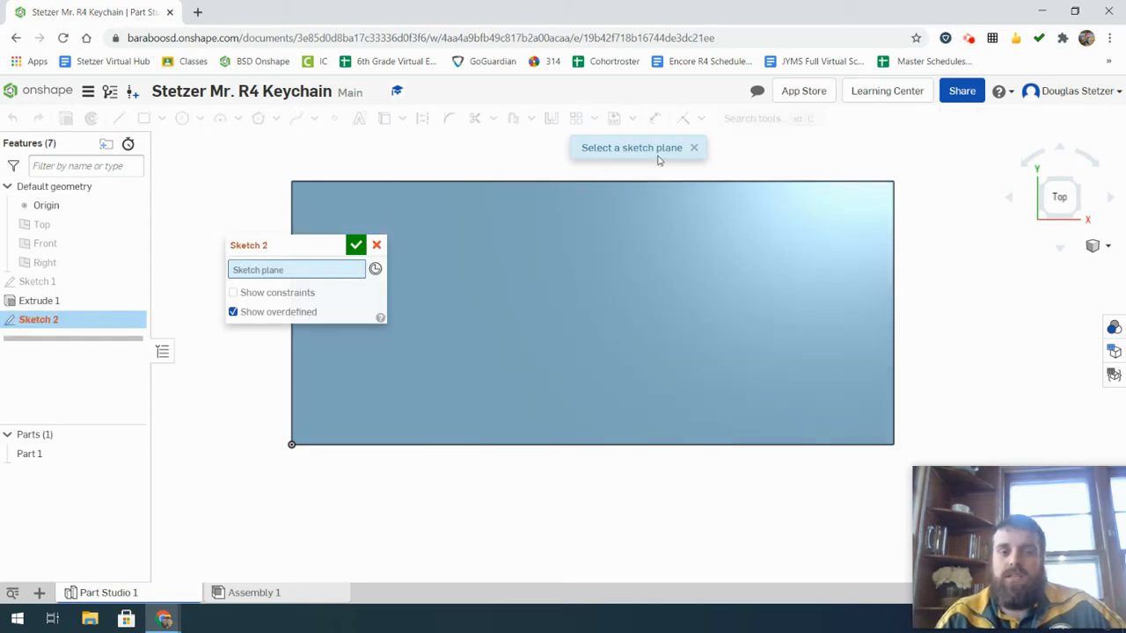
pyautogui.click(672, 306)
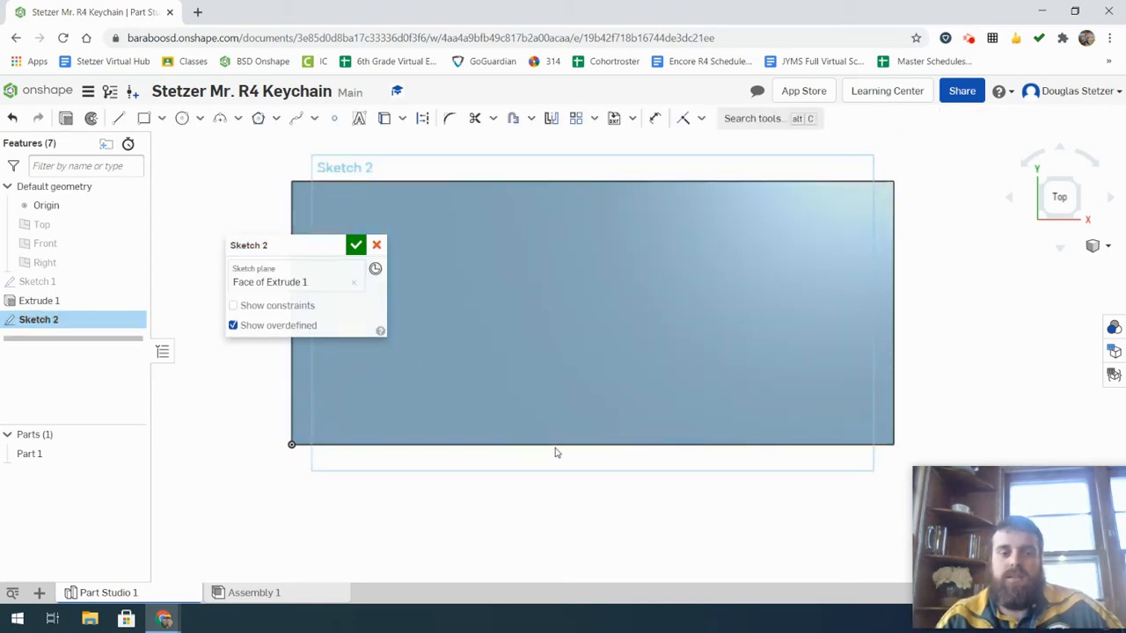
pyautogui.moveTo(288, 247)
pyautogui.mouseDown()
pyautogui.moveTo(145, 335)
pyautogui.moveTo(65, 502)
pyautogui.moveTo(93, 453)
pyautogui.moveTo(82, 462)
pyautogui.mouseUp()
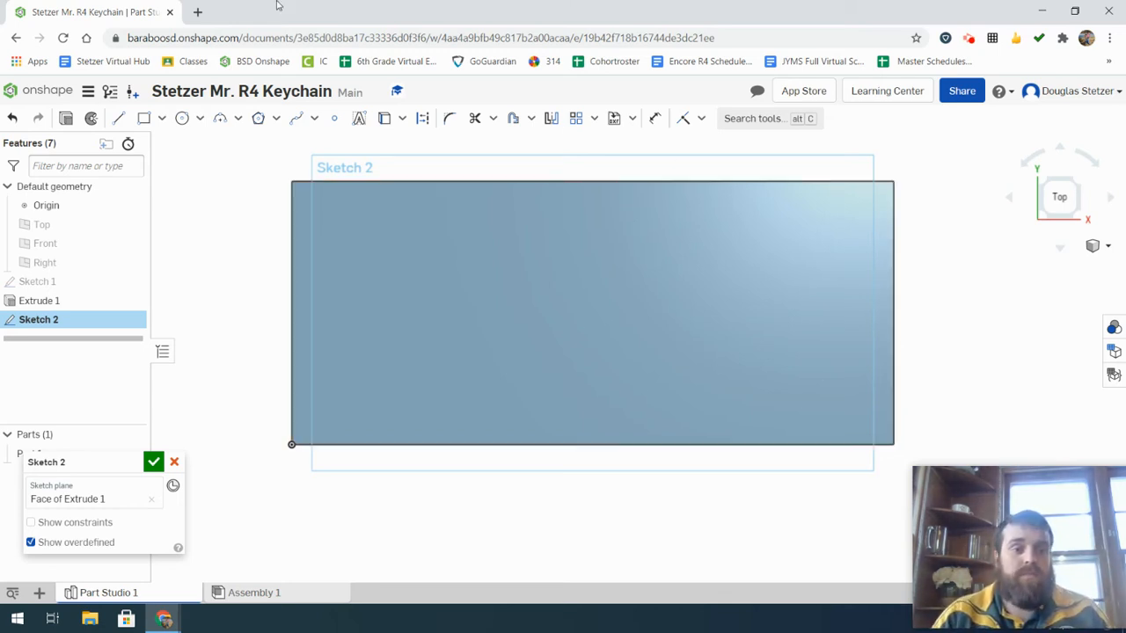
# - Sketch a center point circle about 0.216 in in diameter near the left edge of the top face
pyautogui.click(198, 118)
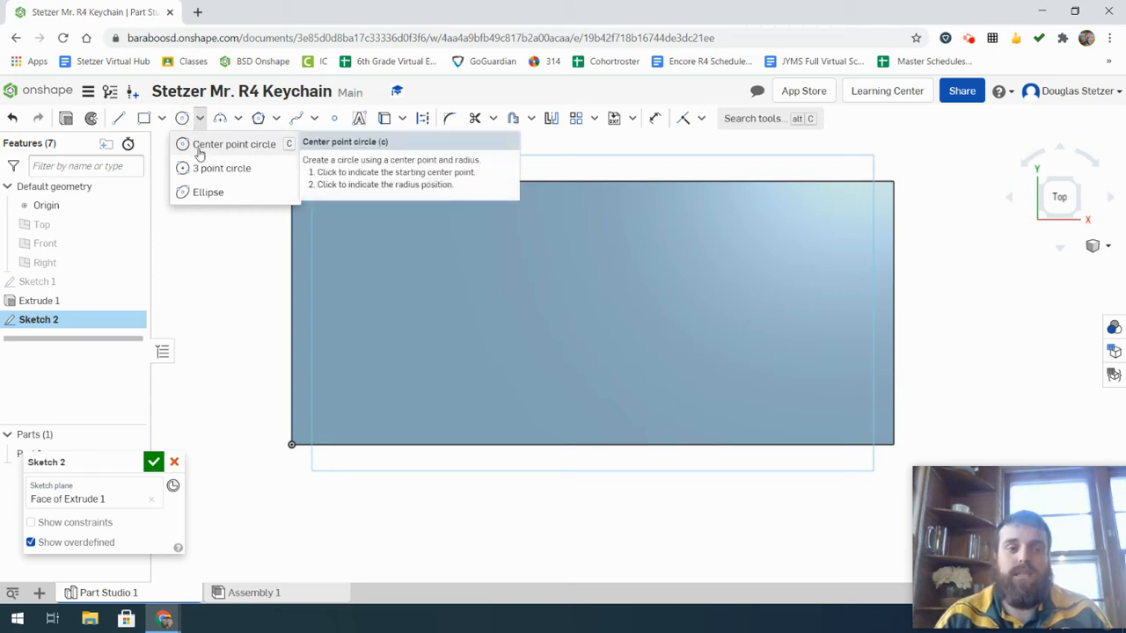
pyautogui.click(198, 151)
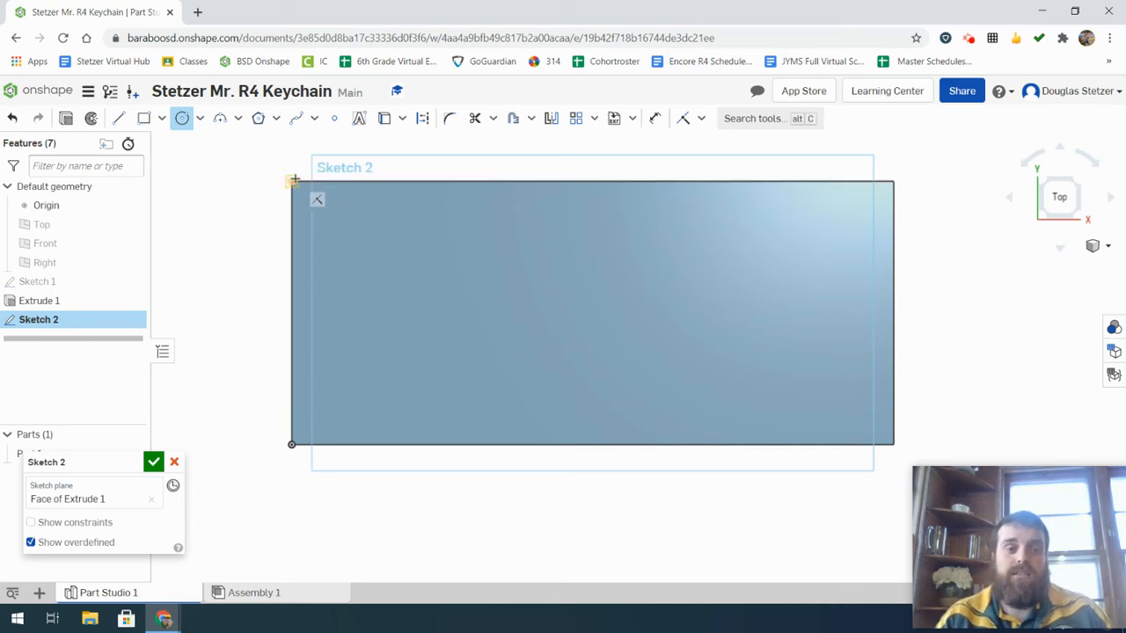
pyautogui.click(322, 265)
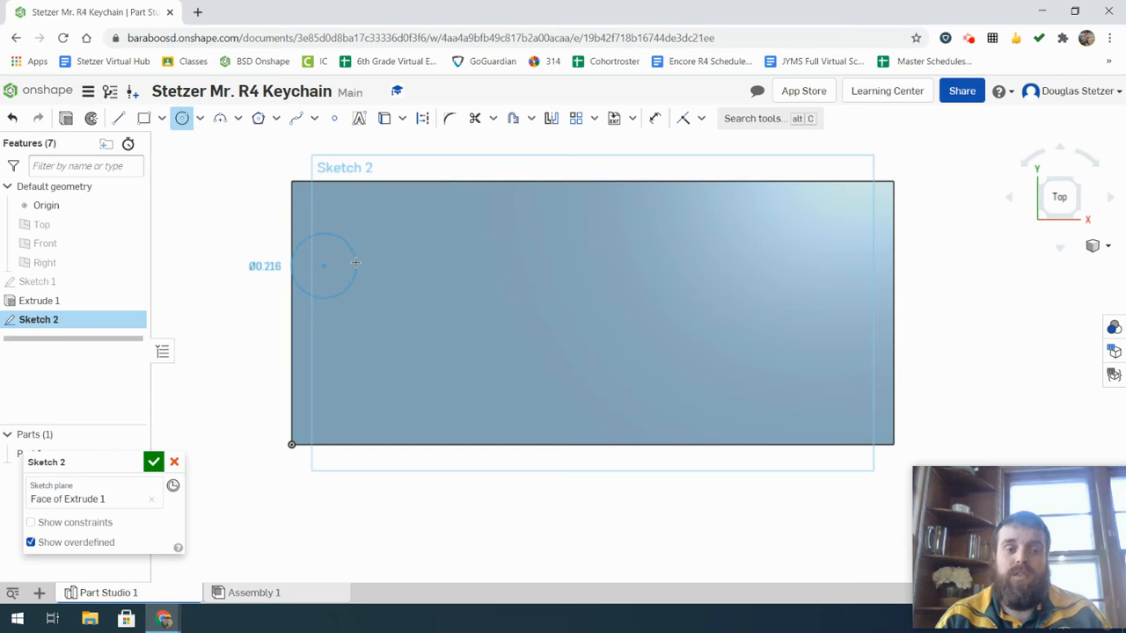
pyautogui.click(355, 262)
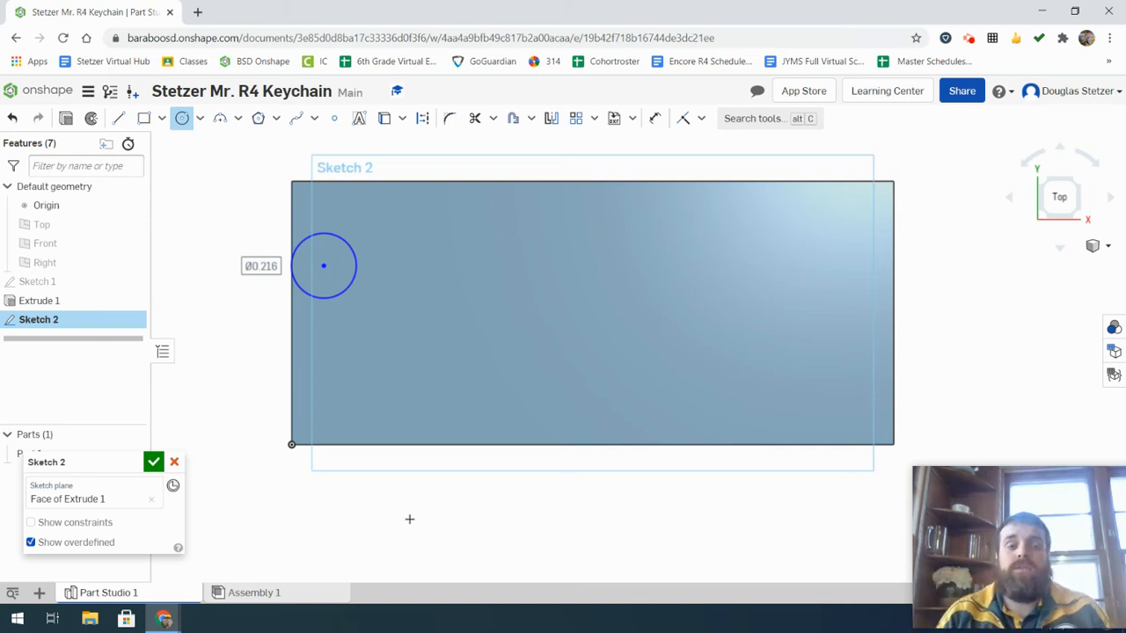
# - Dimension the circle's diameter and set it to 0.1925 in
pyautogui.click(653, 120)
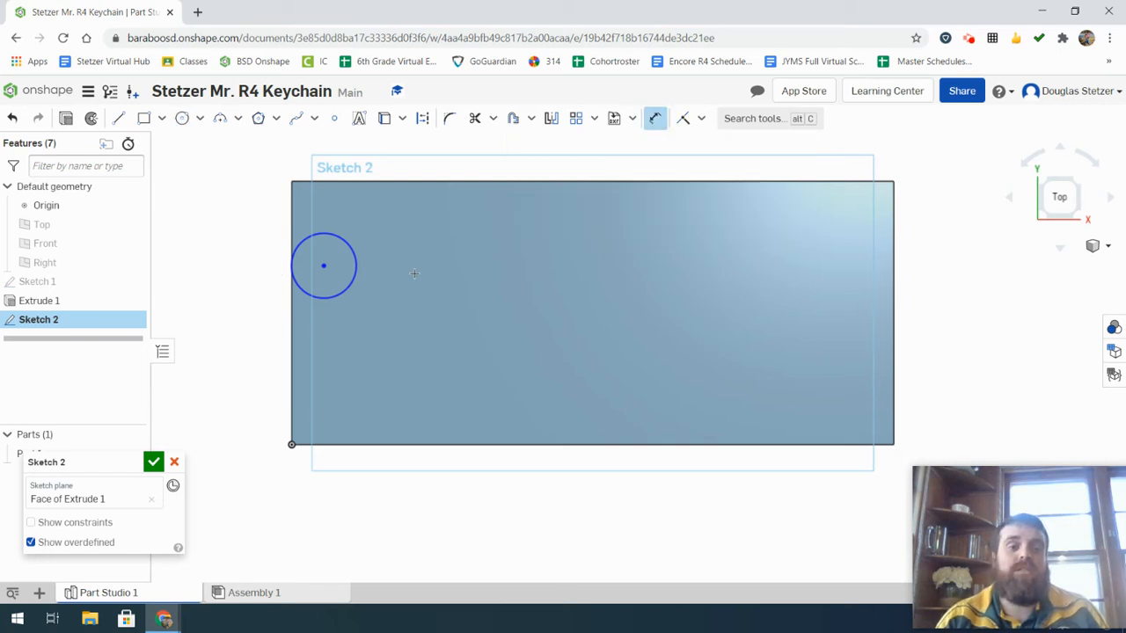
pyautogui.click(356, 251)
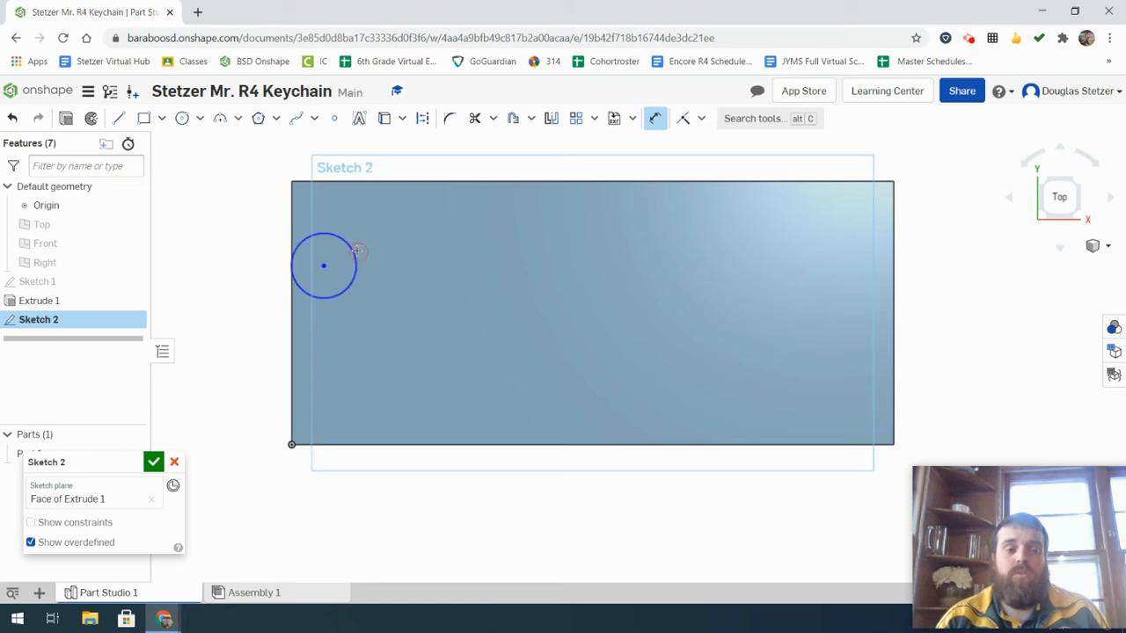
pyautogui.click(441, 249)
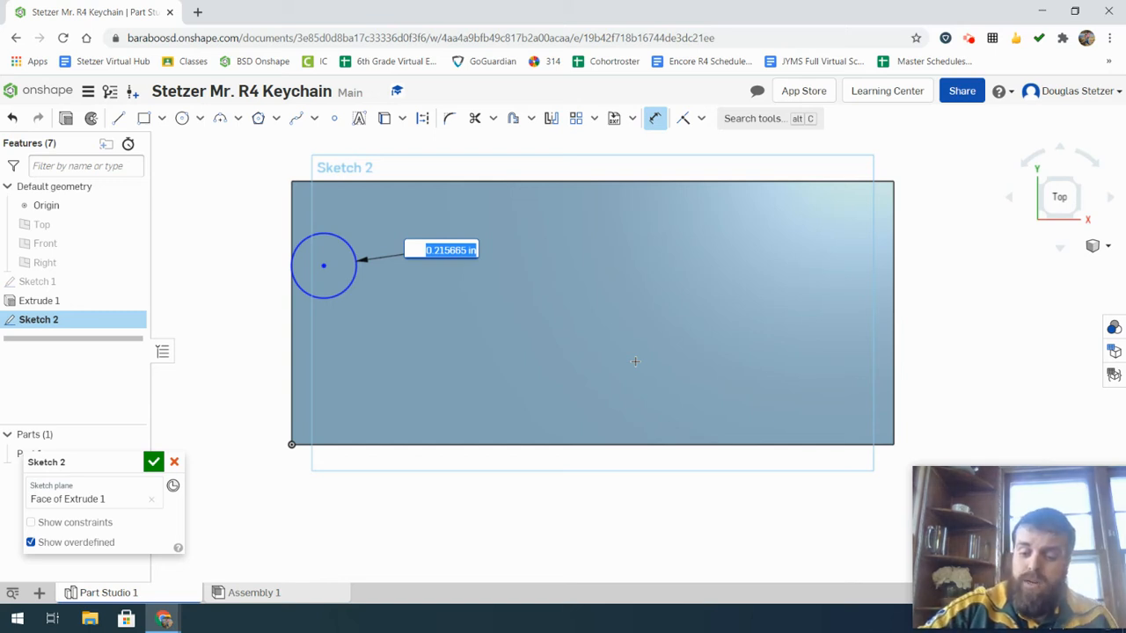
pyautogui.press('BackSpace')
pyautogui.write('18')
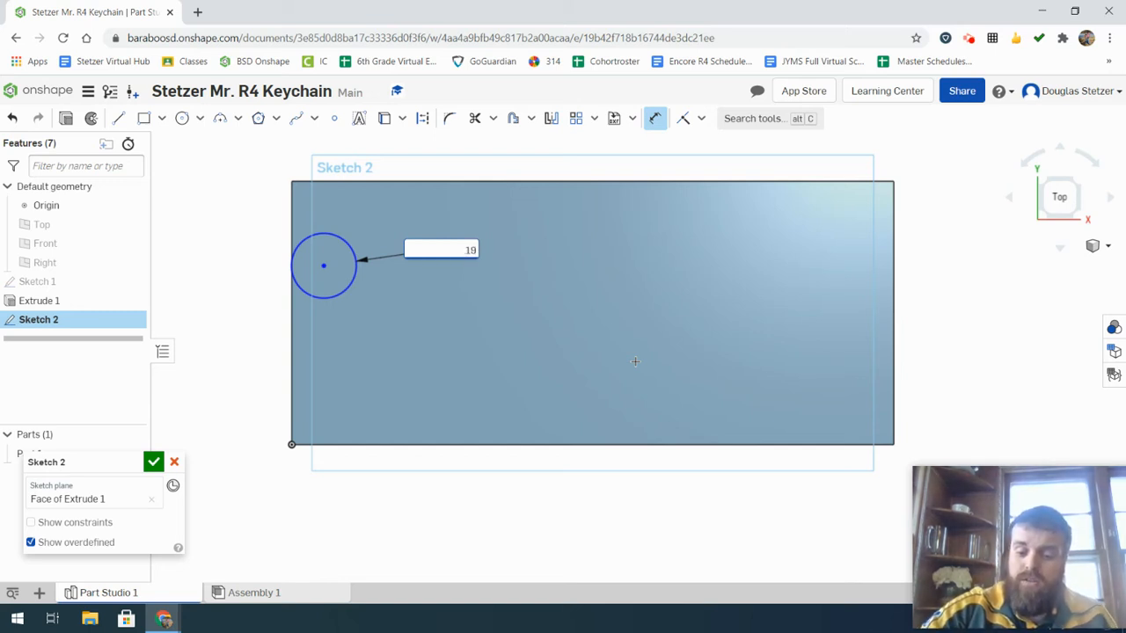
pyautogui.write('25')
pyautogui.press('Return')
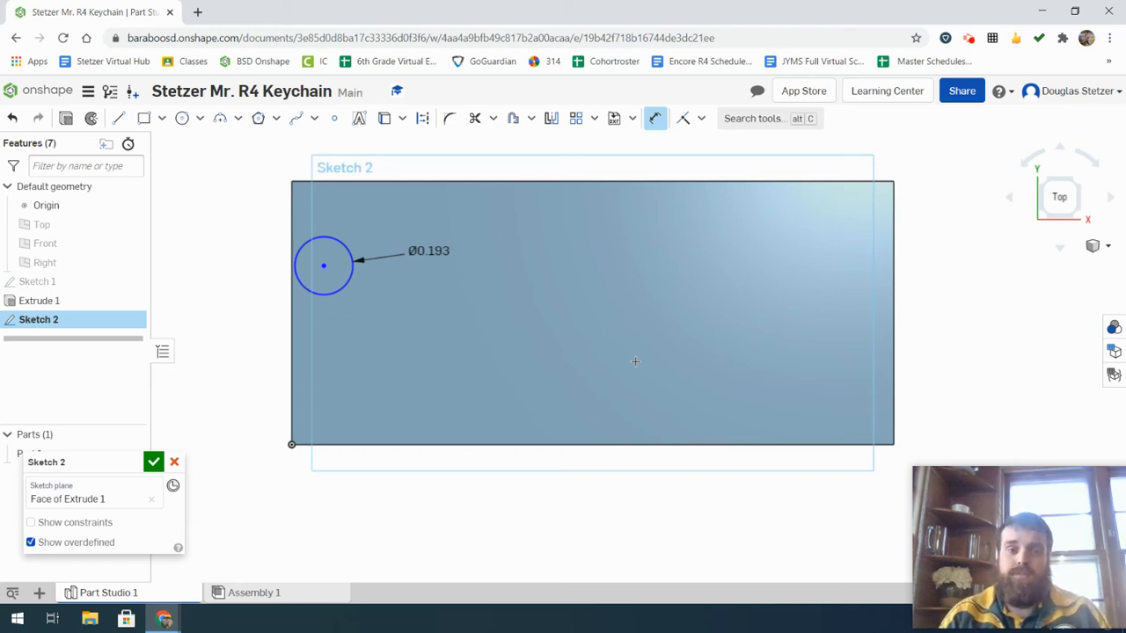
pyautogui.doubleClick(435, 252)
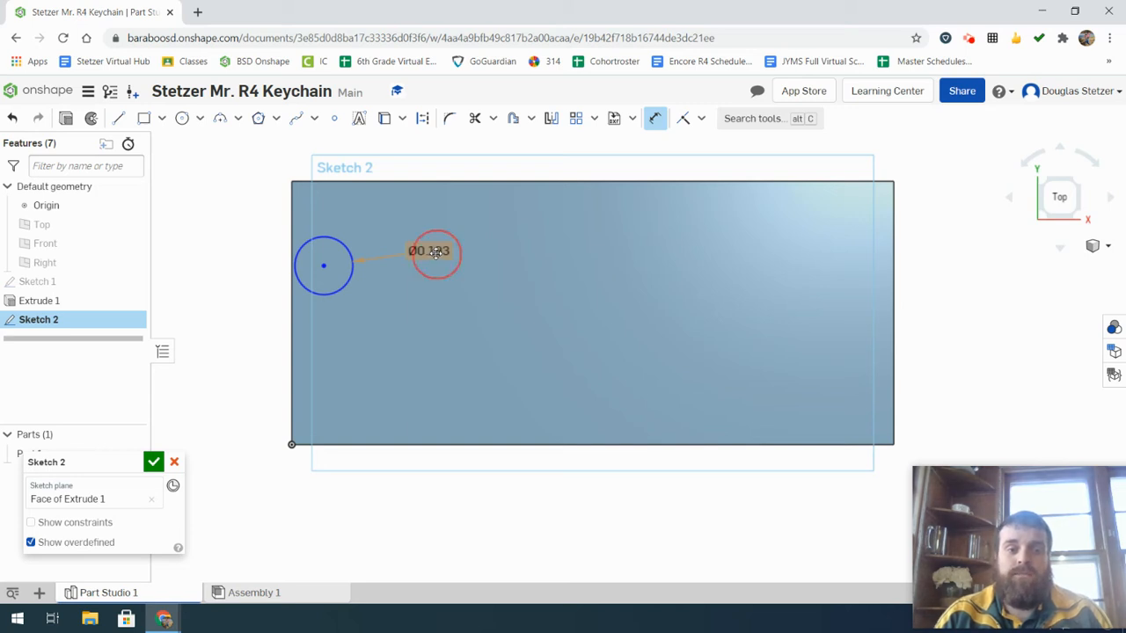
pyautogui.click(489, 419)
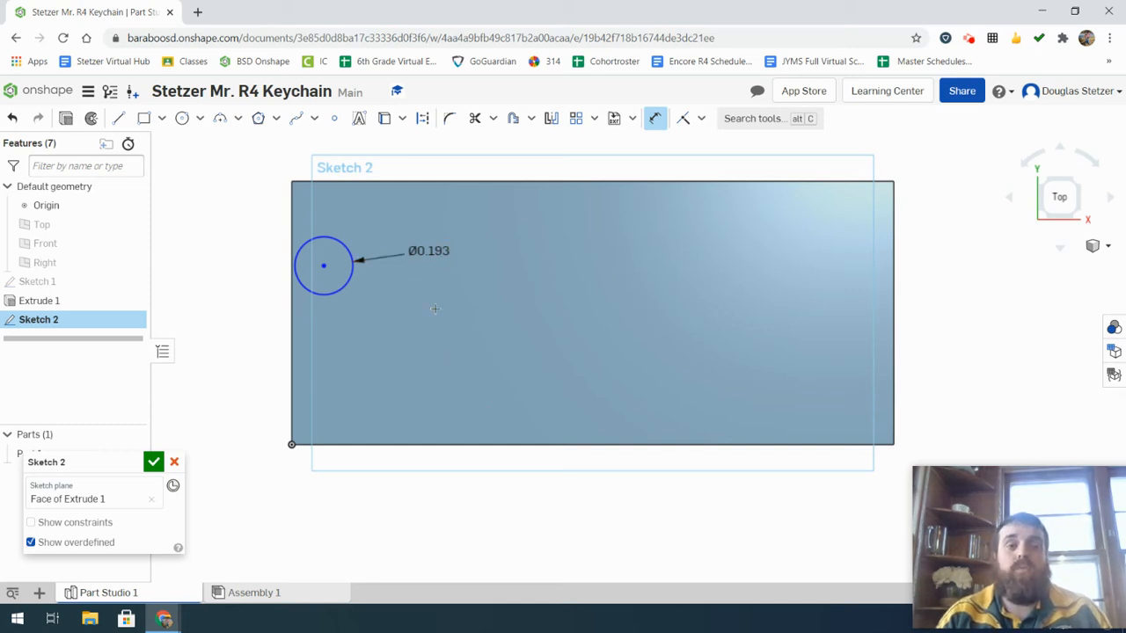
# - Dimension the horizontal distance from the block's left edge to the circle's center and set it to 0.1925 in
pyautogui.click(292, 229)
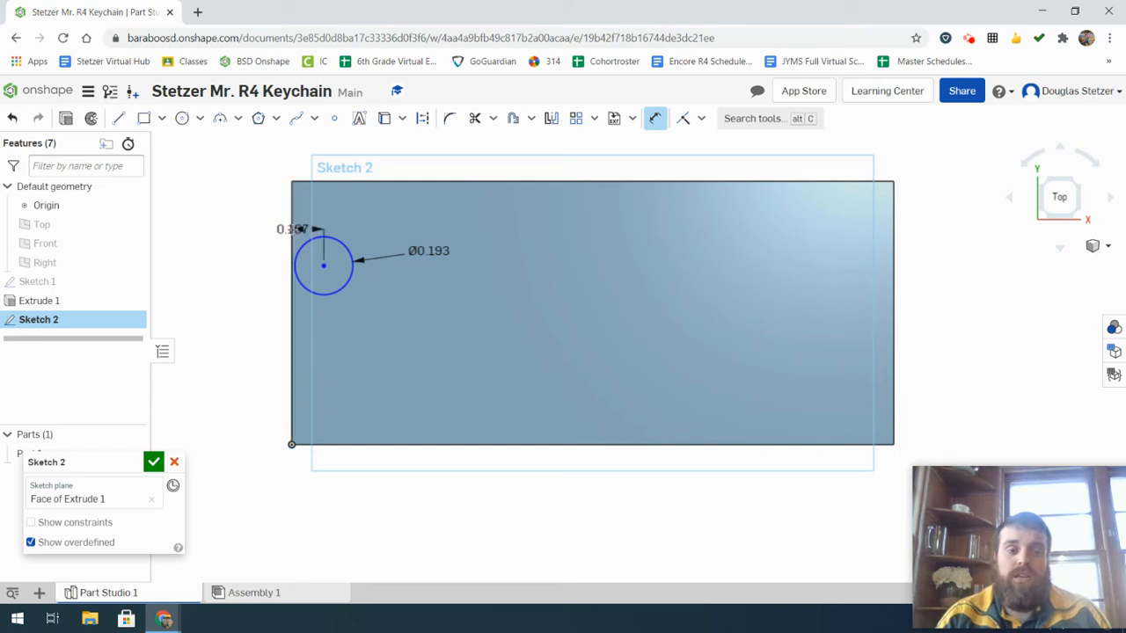
pyautogui.click(309, 482)
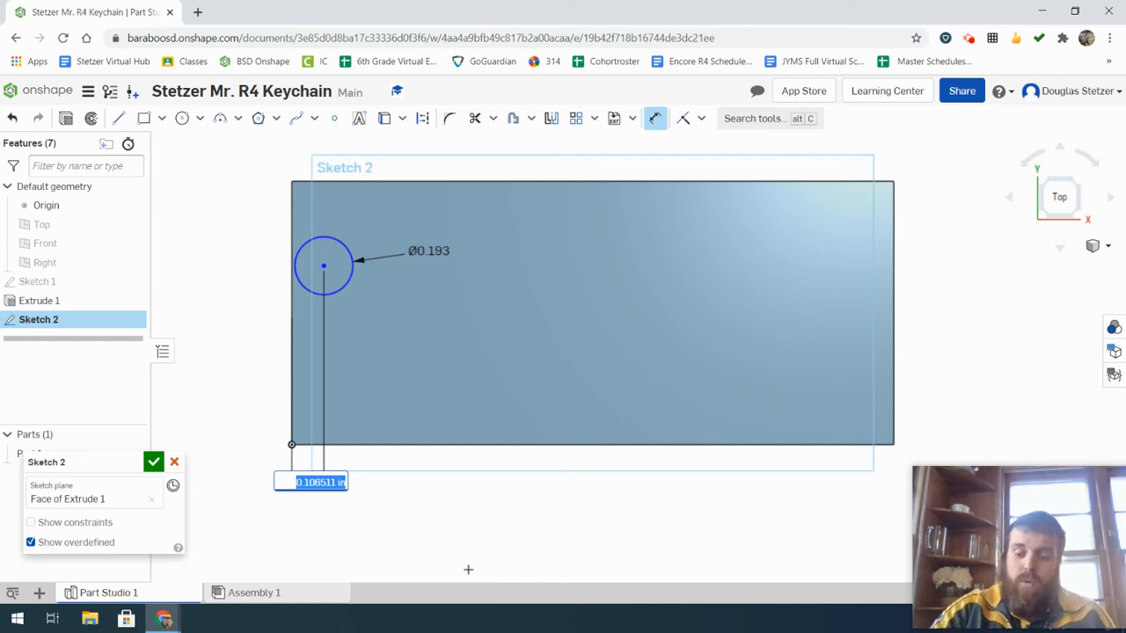
pyautogui.press('BackSpace')
pyautogui.write('1925')
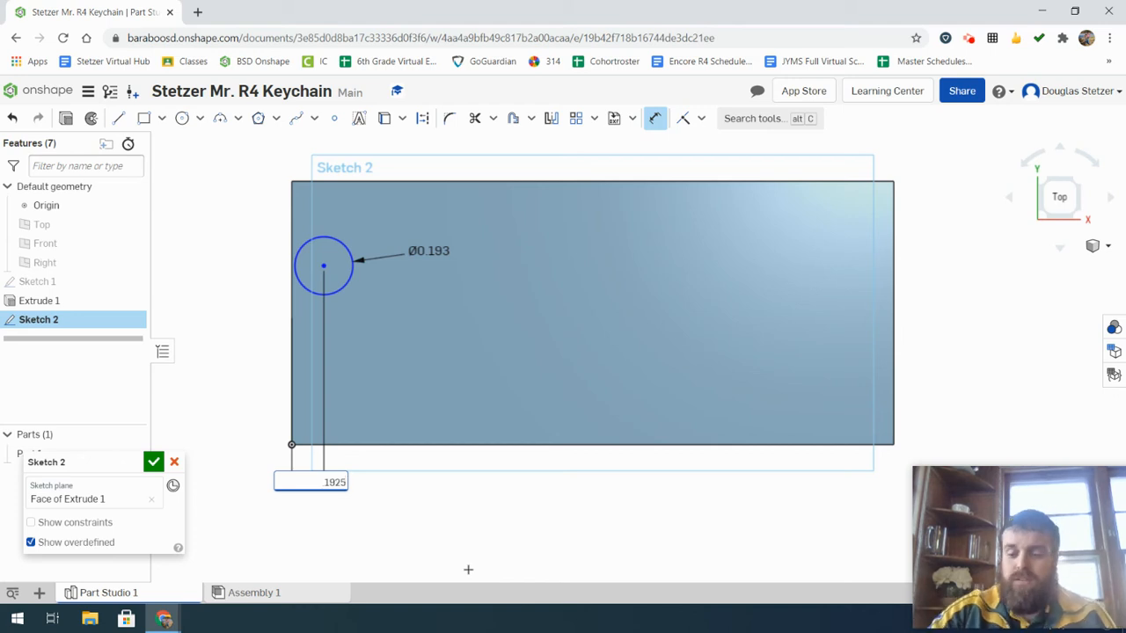
pyautogui.press('Return')
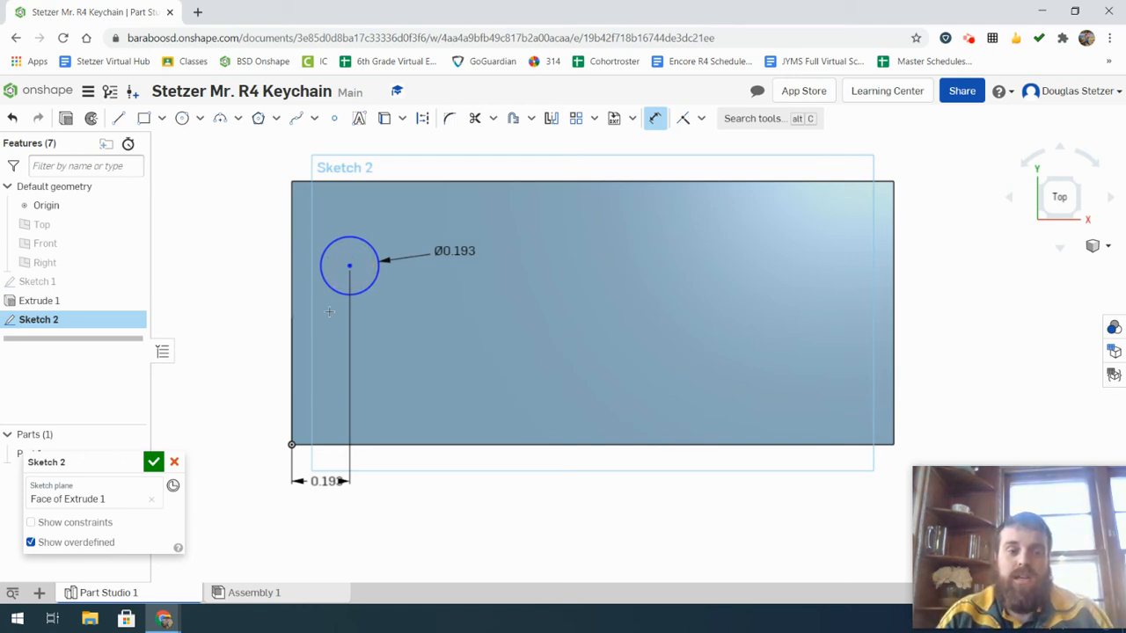
# - Dimension the circle center's vertical distance from the block's lower edge as 7/16 in and finish the sketch
pyautogui.click(326, 444)
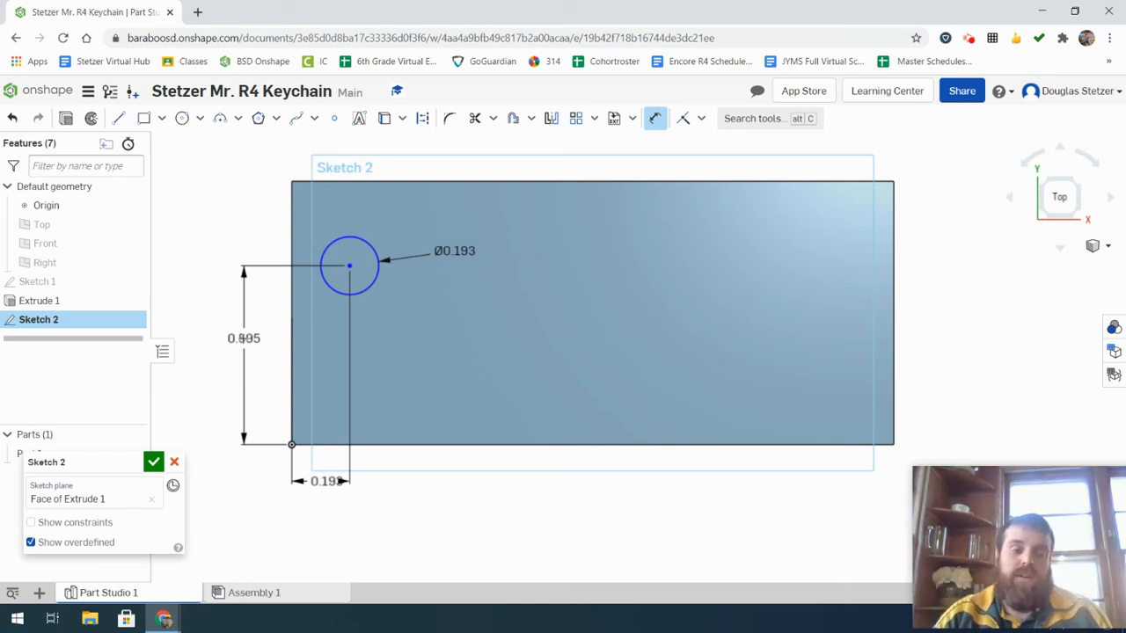
pyautogui.doubleClick(244, 338)
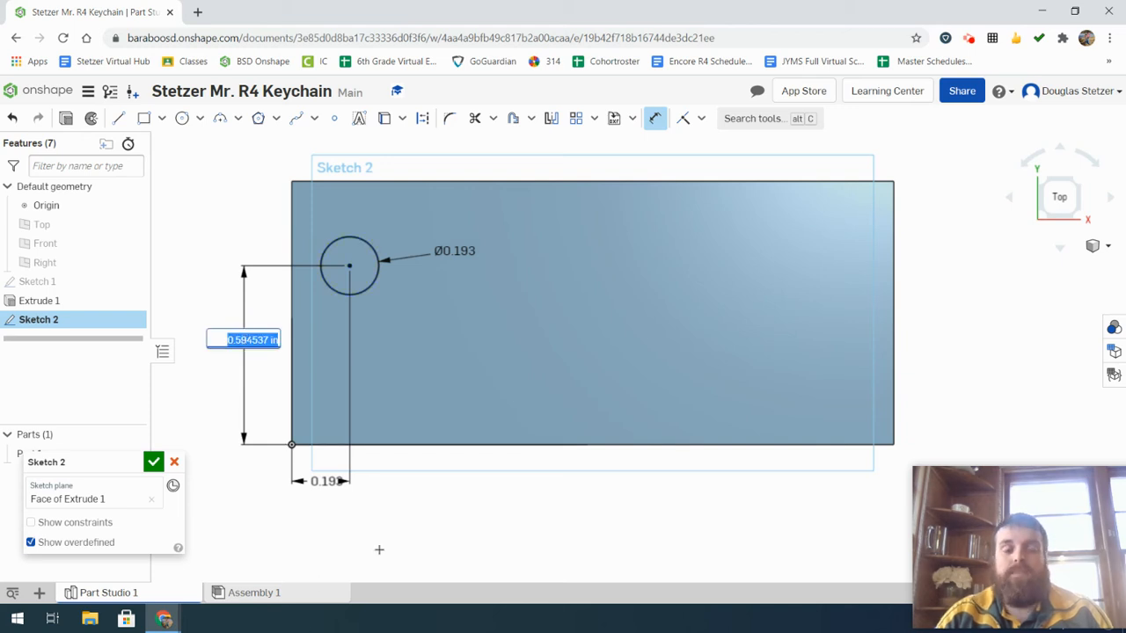
pyautogui.press('BackSpace')
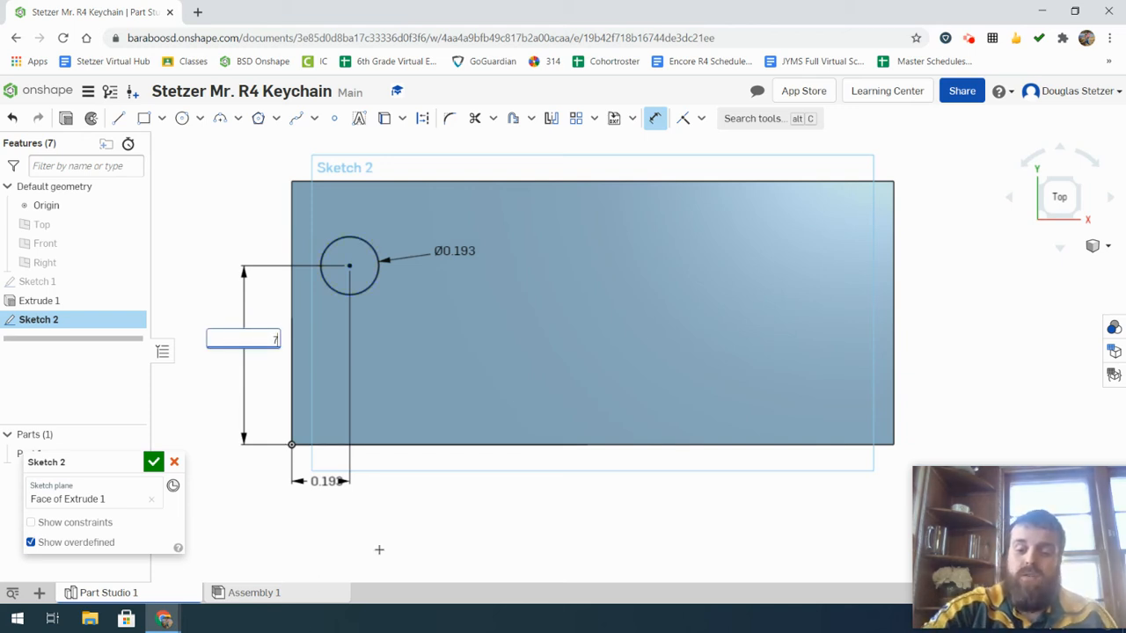
pyautogui.write('7/16')
pyautogui.press('Return')
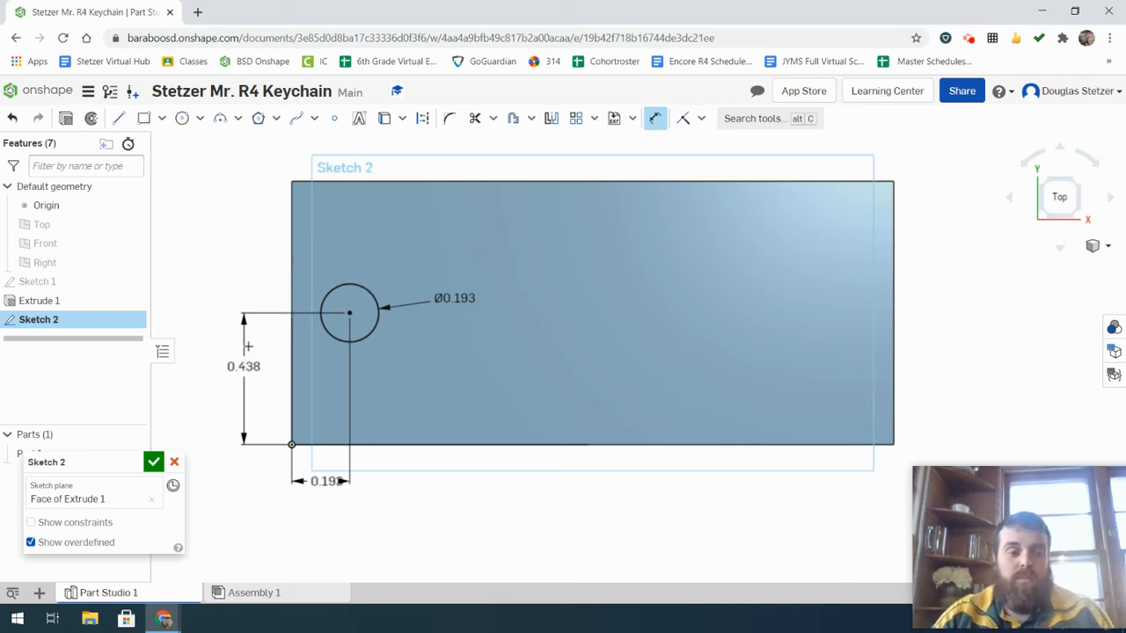
pyautogui.doubleClick(253, 365)
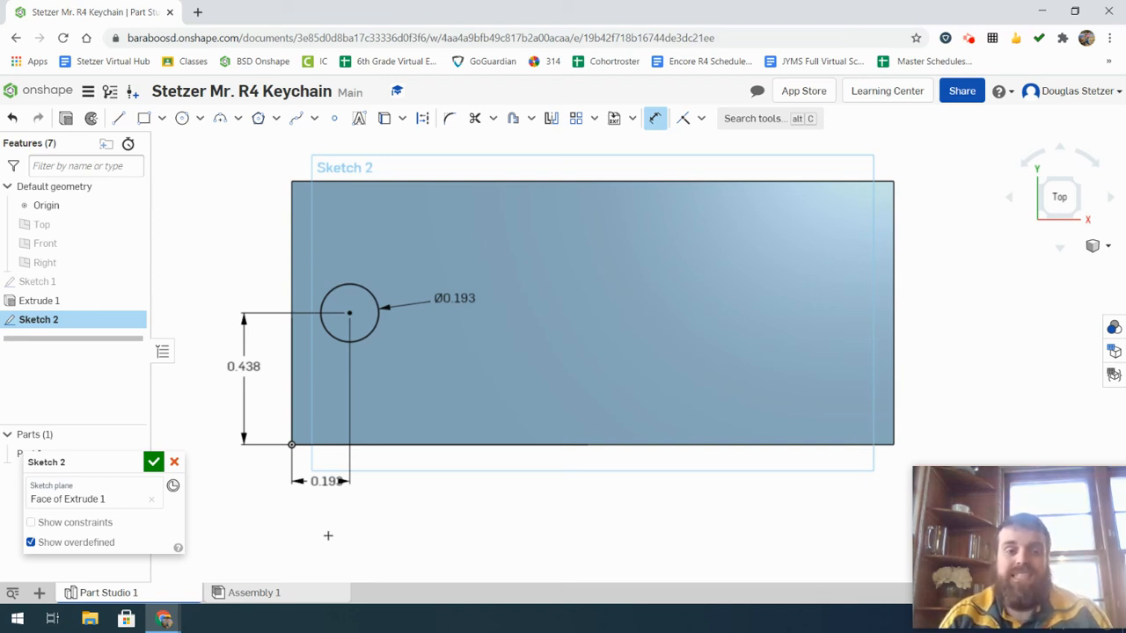
pyautogui.click(154, 463)
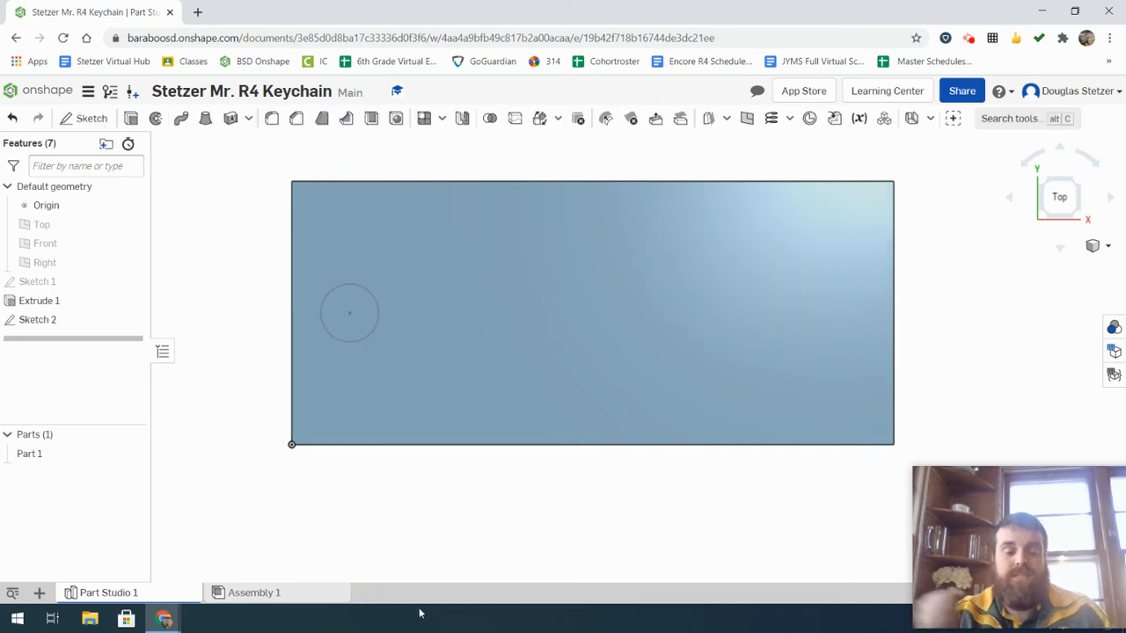
# - Reopen Sketch 2 to review the circle's dimensions, and close it again
pyautogui.click(62, 326)
pyautogui.doubleClick(62, 324)
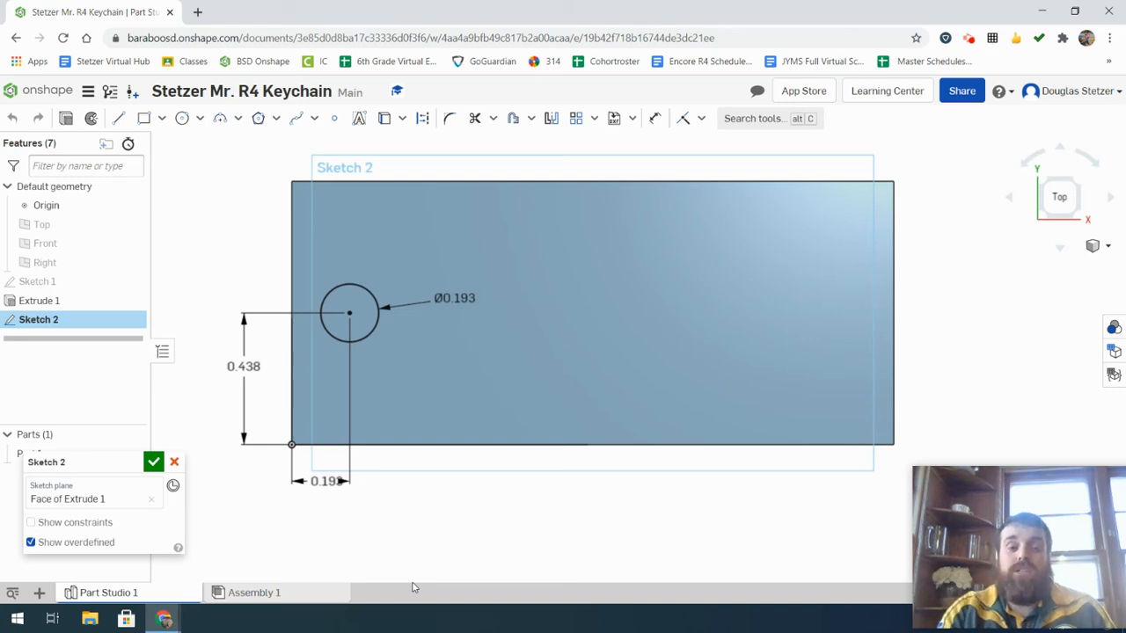
pyautogui.click(152, 464)
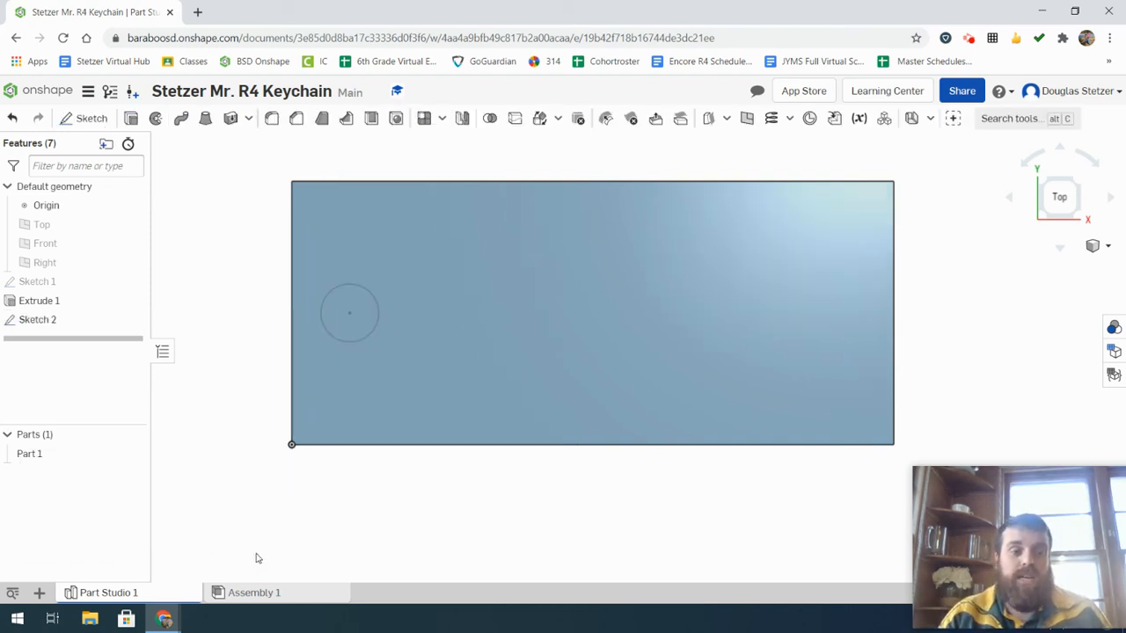
# - Cut the keyring hole by extruding the Sketch 2 circle with the Remove operation and a Through all end condition
pyautogui.click(1081, 216)
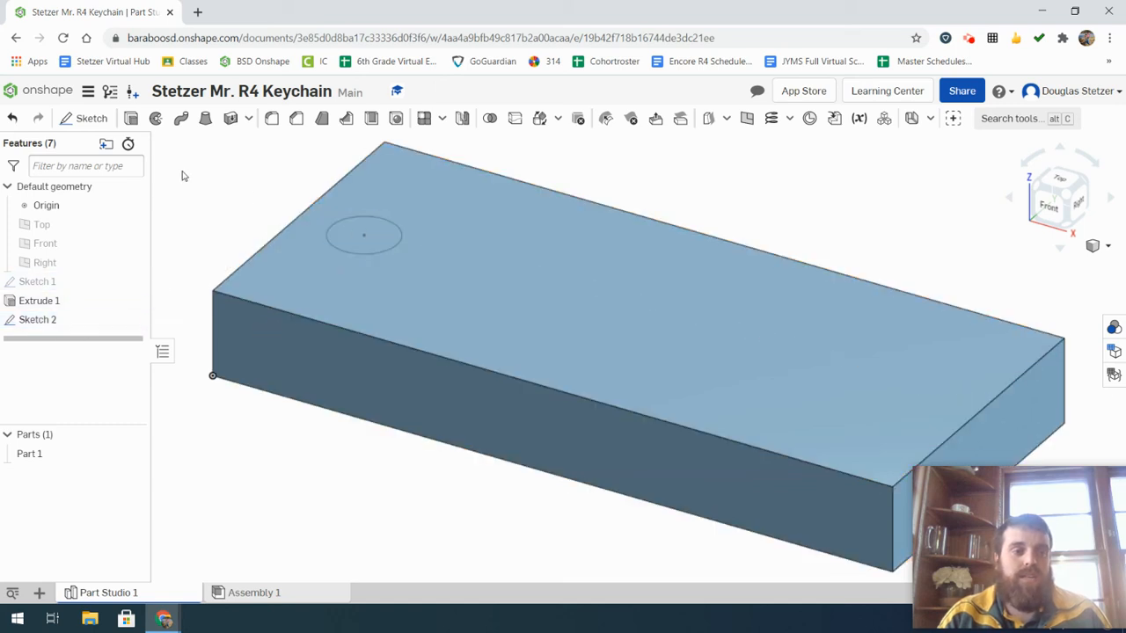
pyautogui.click(131, 119)
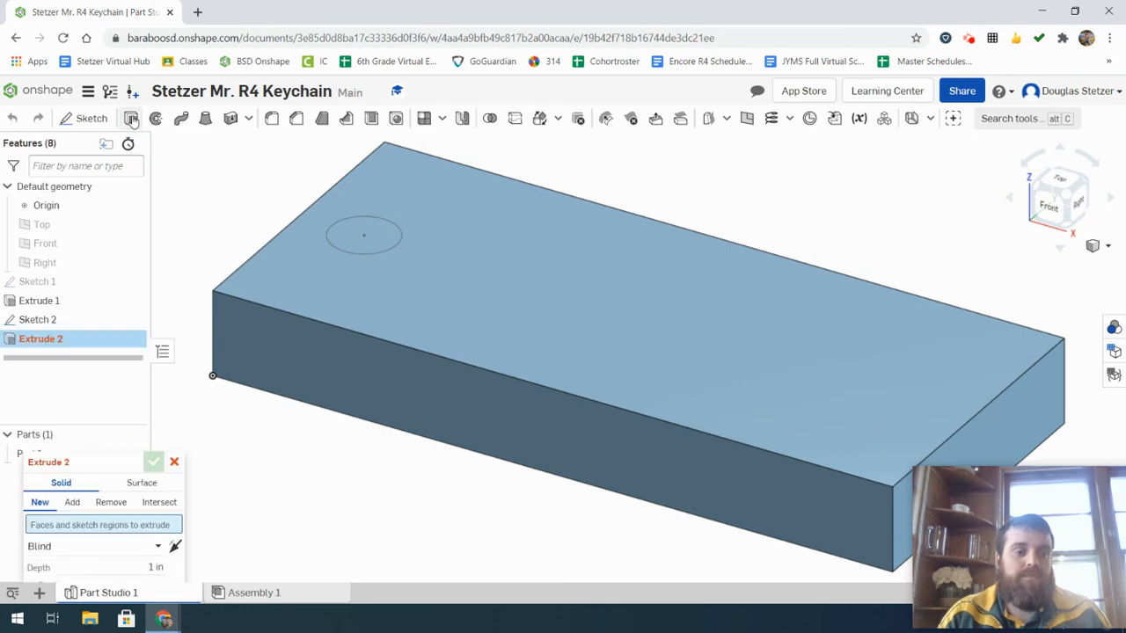
pyautogui.moveTo(83, 464); pyautogui.dragTo(133, 376)
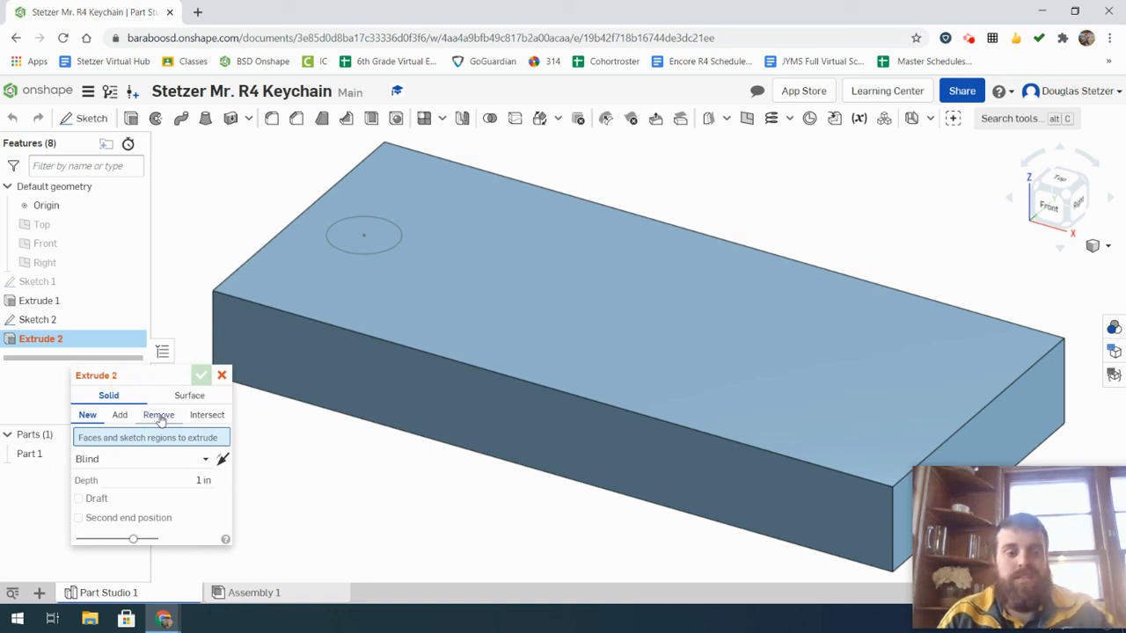
pyautogui.click(158, 417)
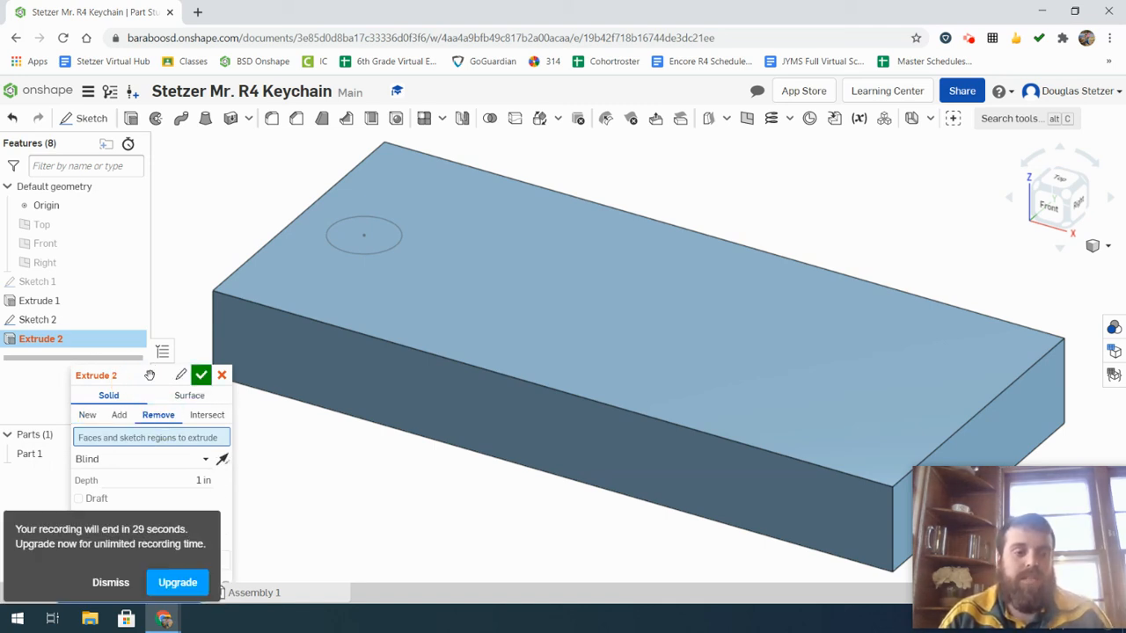
pyautogui.moveTo(152, 379); pyautogui.dragTo(165, 311)
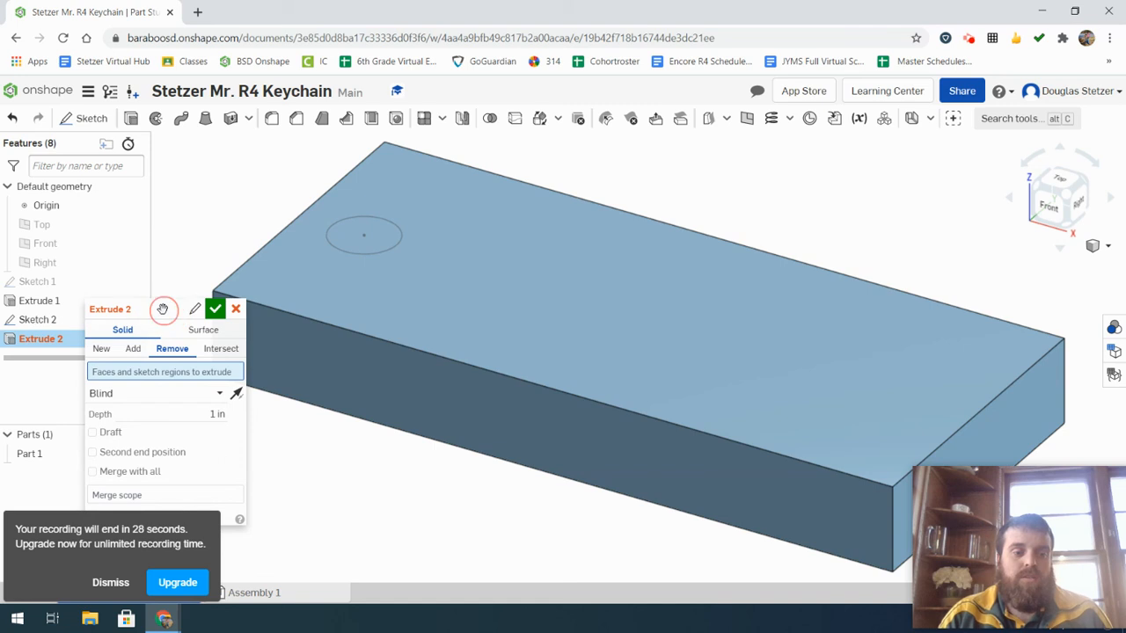
pyautogui.click(100, 584)
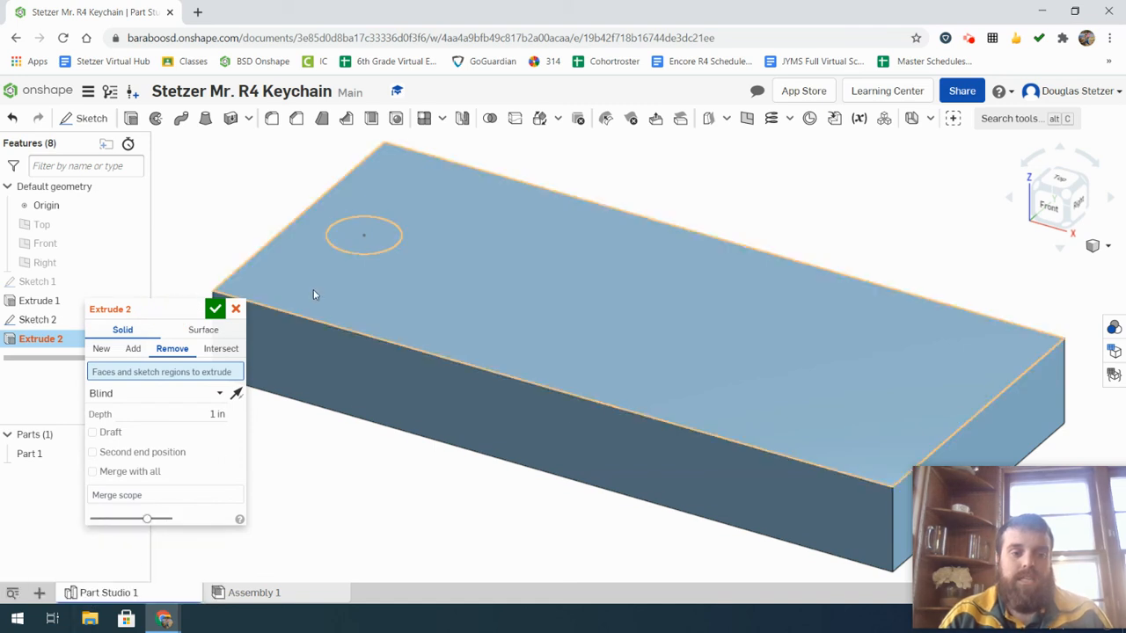
pyautogui.click(381, 238)
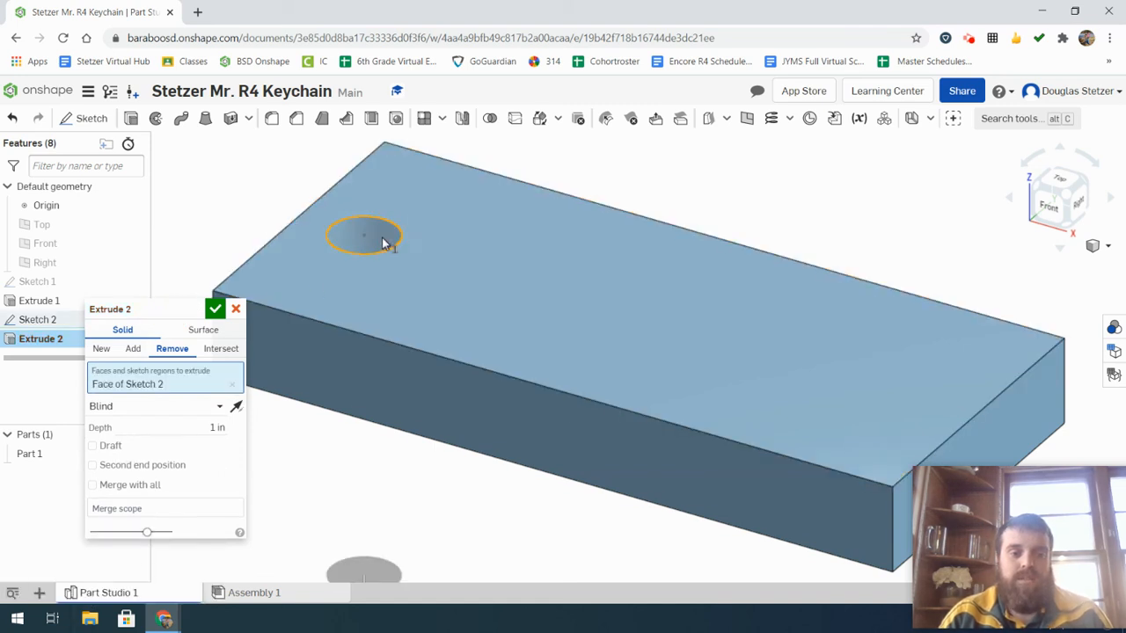
pyautogui.click(110, 409)
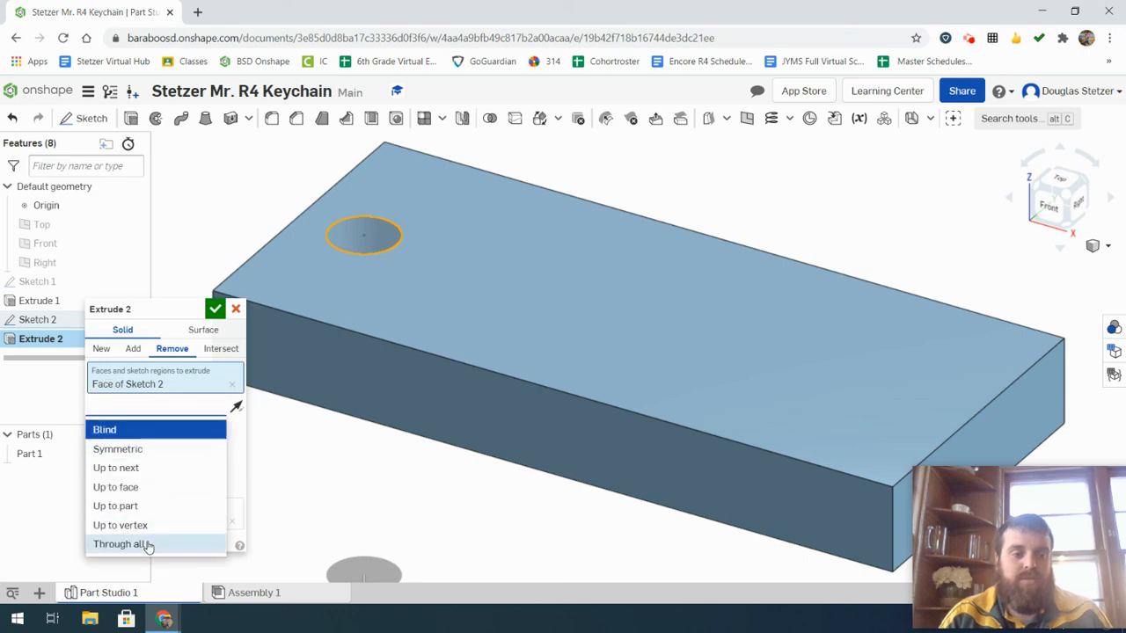
pyautogui.click(141, 542)
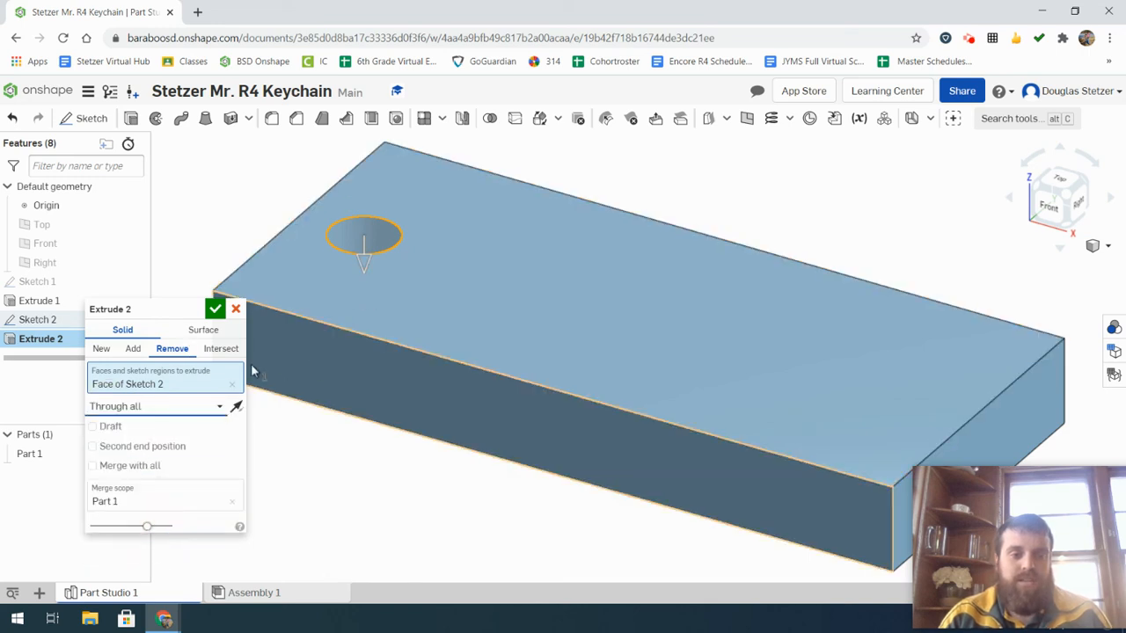
pyautogui.click(215, 309)
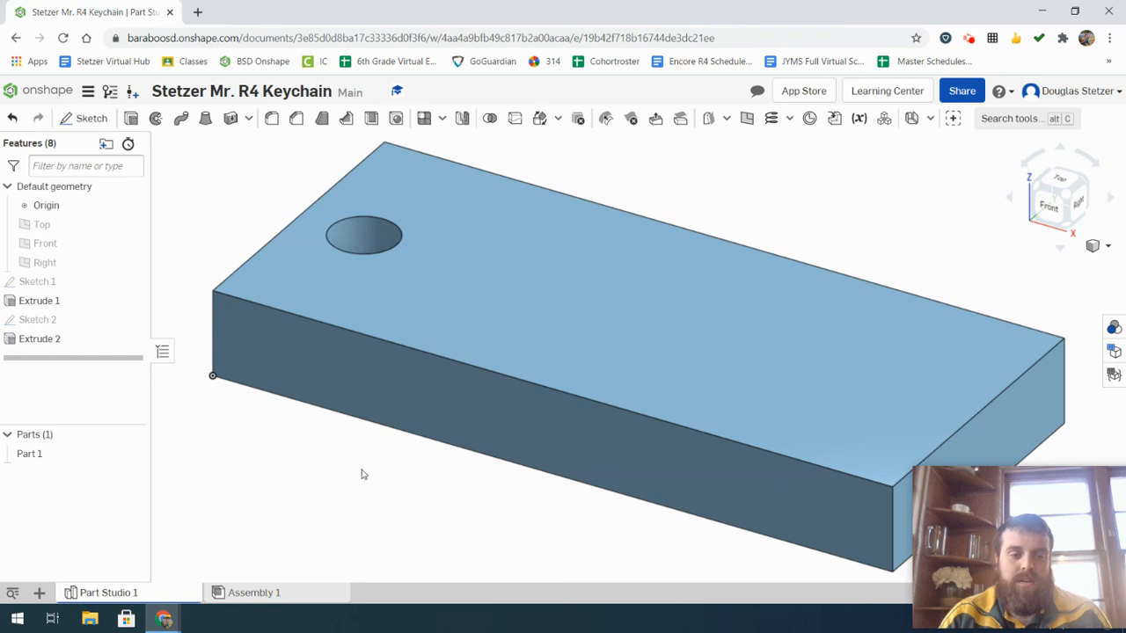
pyautogui.moveTo(314, 481)
pyautogui.mouseDown(button='right')
pyautogui.moveTo(302, 469)
pyautogui.moveTo(320, 378)
pyautogui.moveTo(325, 477)
pyautogui.mouseUp(button='right')
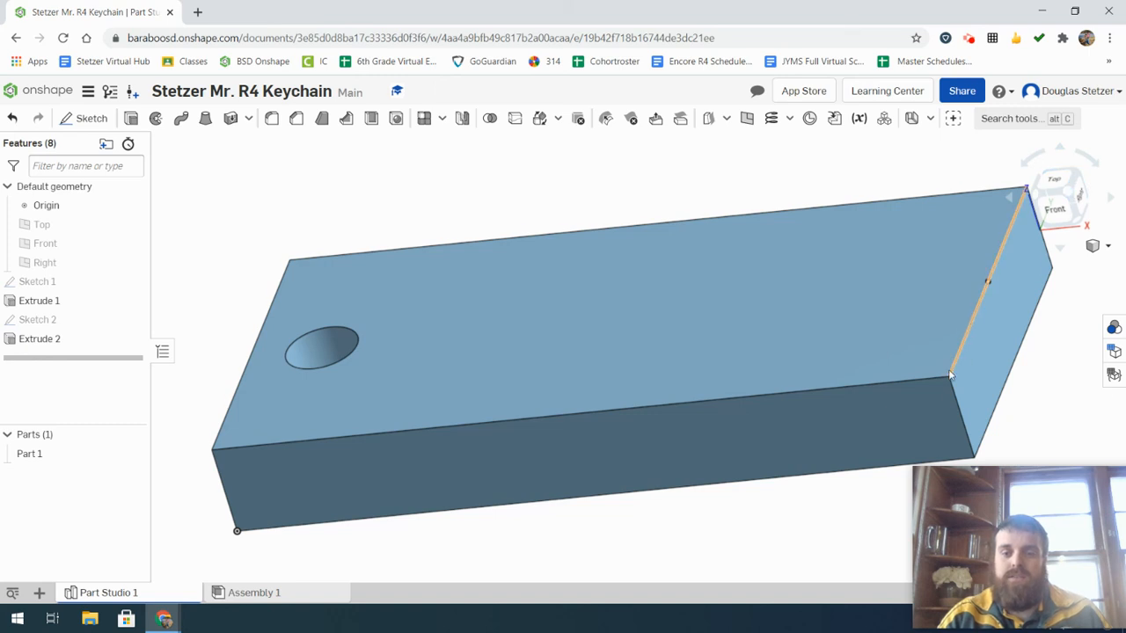
pyautogui.click(1069, 193)
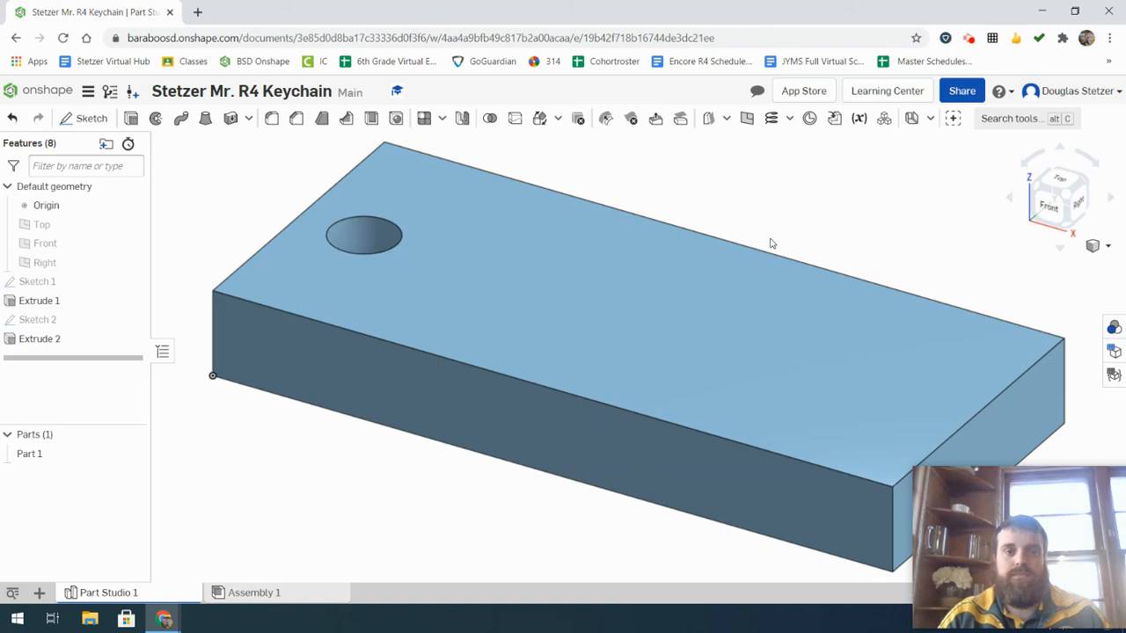